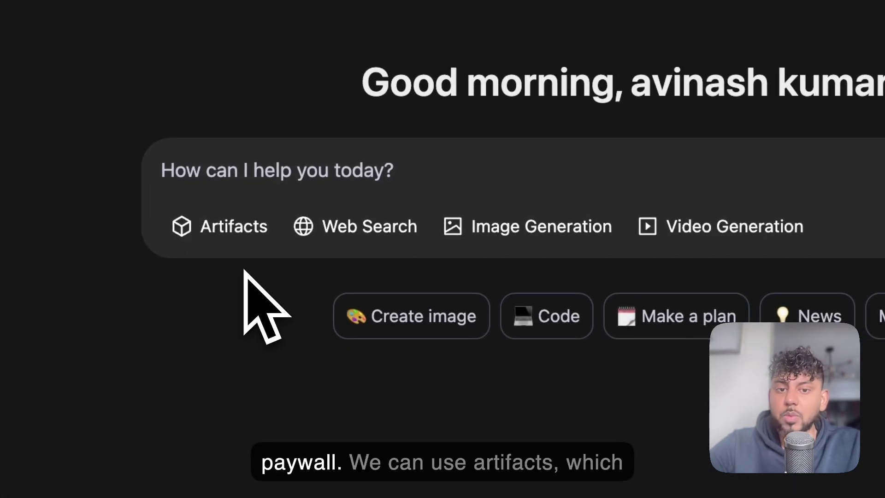
- Briefly switch artifacts mode and web search mode on, then off again
left_click(229, 233)
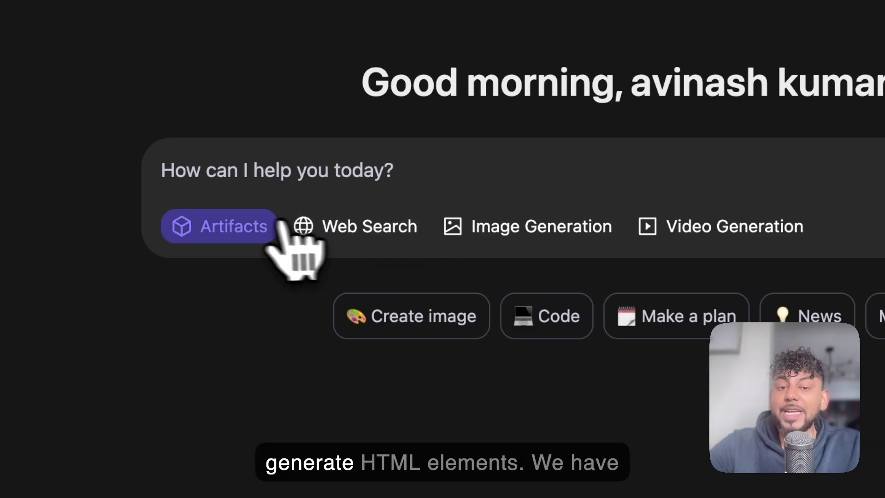
left_click(236, 227)
left_click(348, 237)
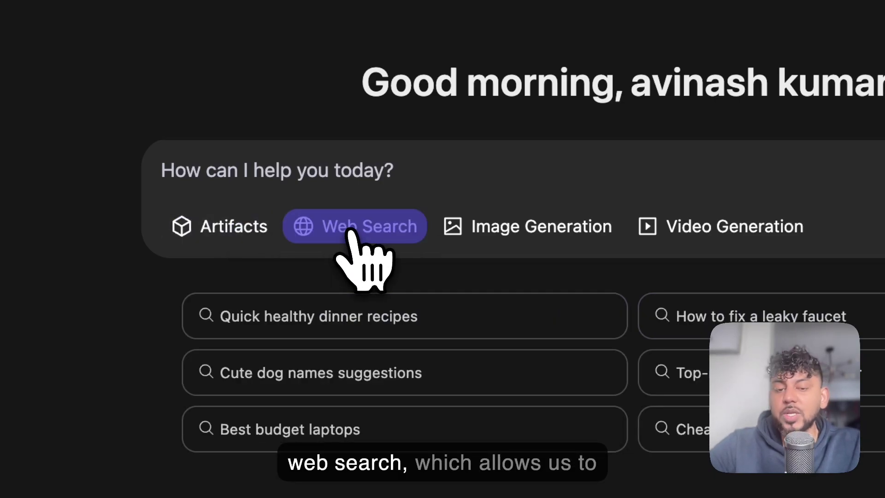
left_click(350, 230)
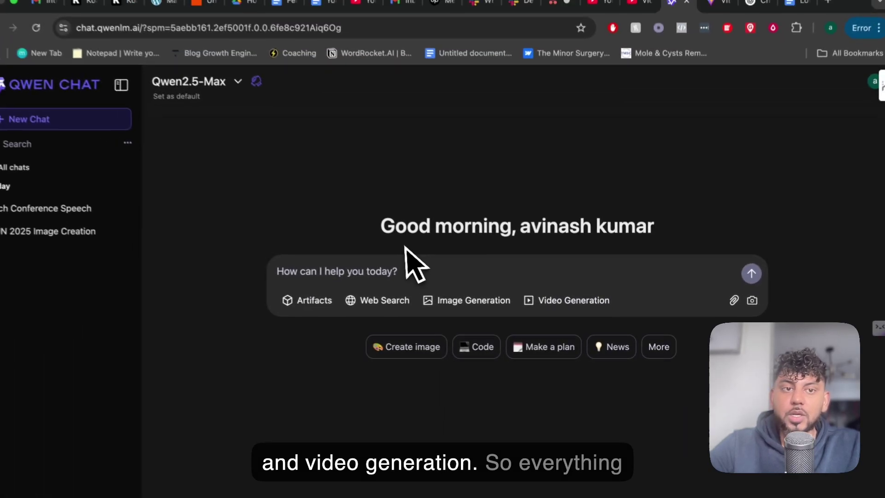
- Paste the long SEO writing instructions into a new chat and send them to Qwen2.5-Max
left_click(342, 275)
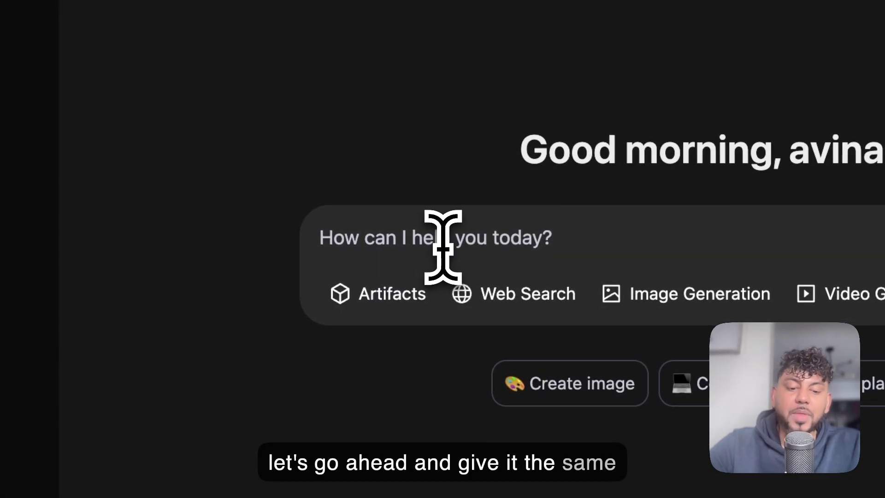
key("super+v")
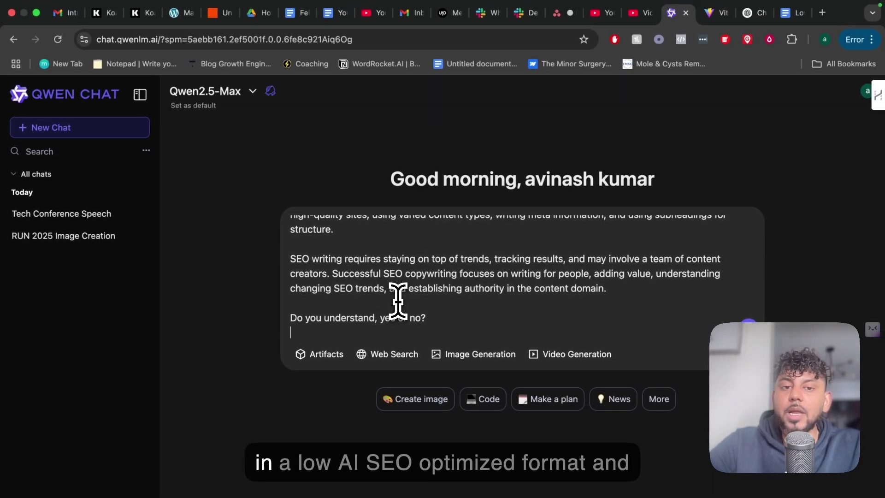
key("Return")
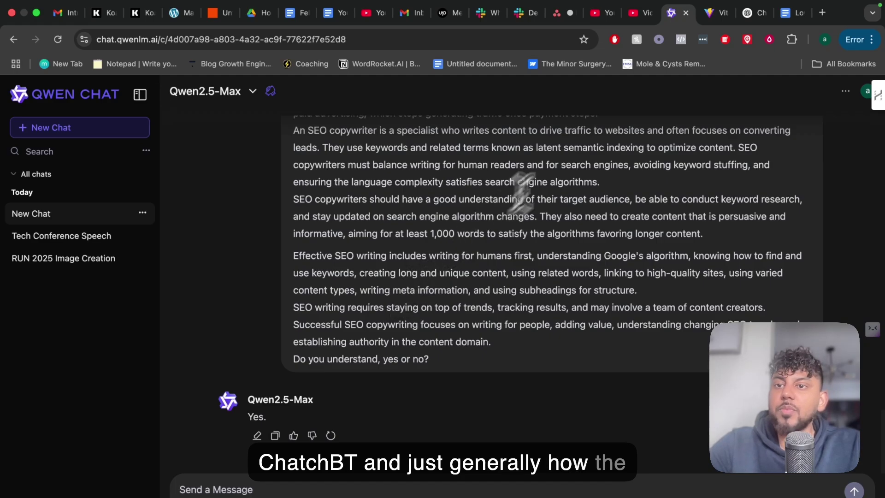
scroll(545, 184, "up", 20)
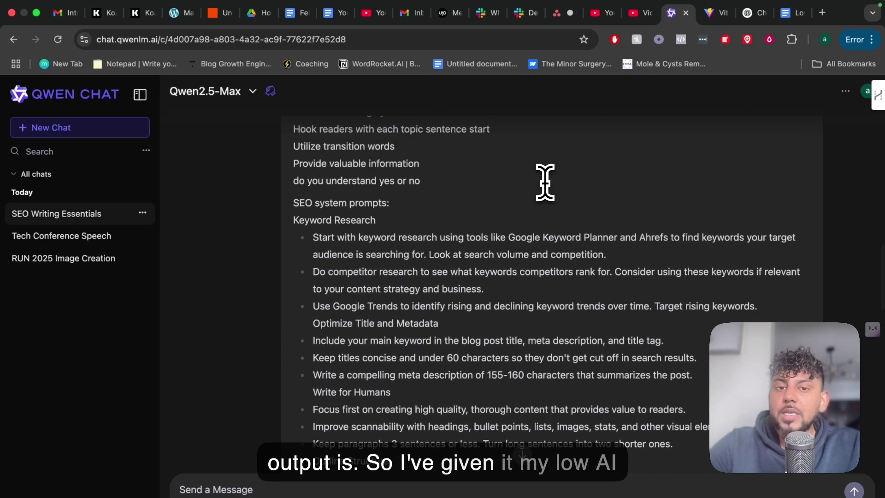
scroll(546, 182, "down", 1)
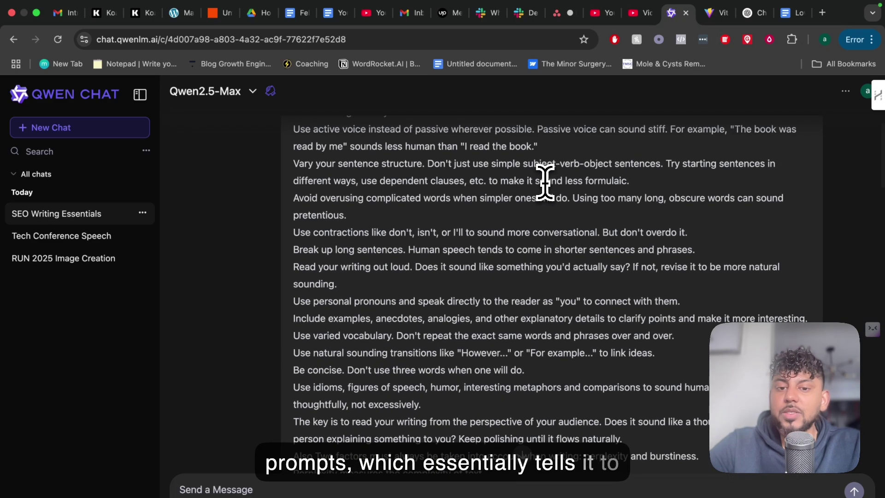
scroll(545, 182, "down", 20)
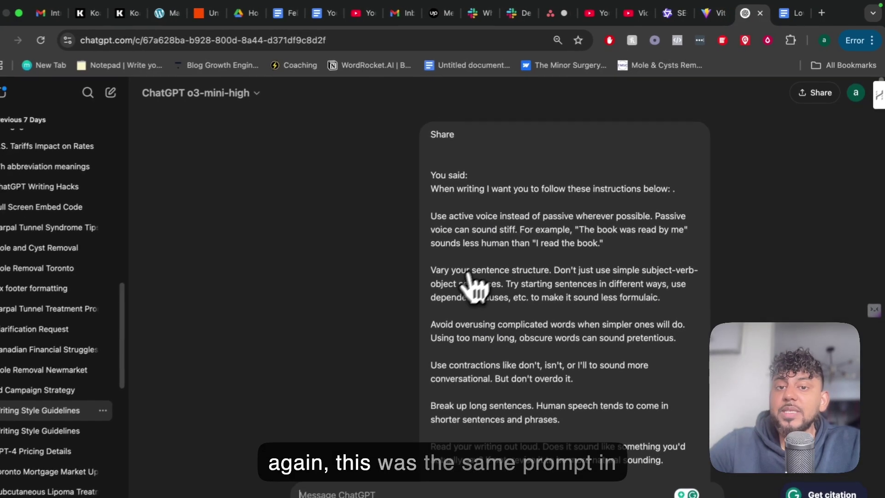
- Select the 3000-word Meta ads article request in ChatGPT, then return to Qwen Chat
scroll(469, 289, "down", 15)
scroll(469, 288, "down", 3)
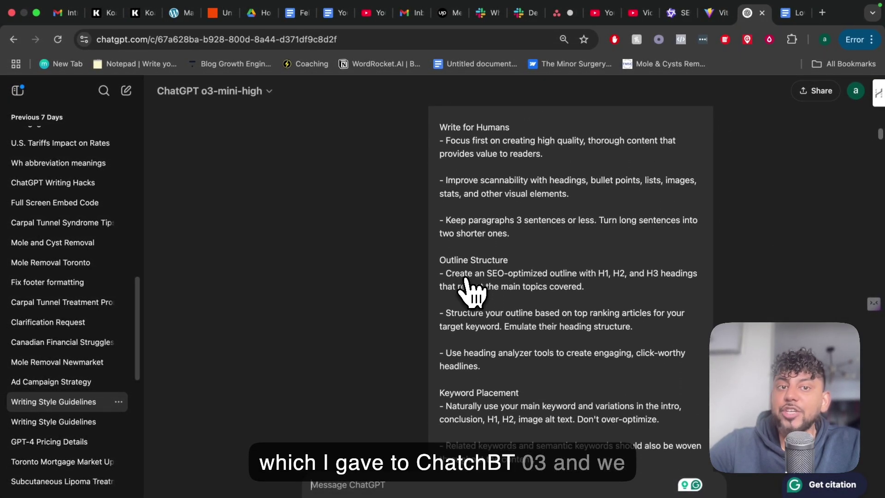
scroll(468, 288, "down", 10)
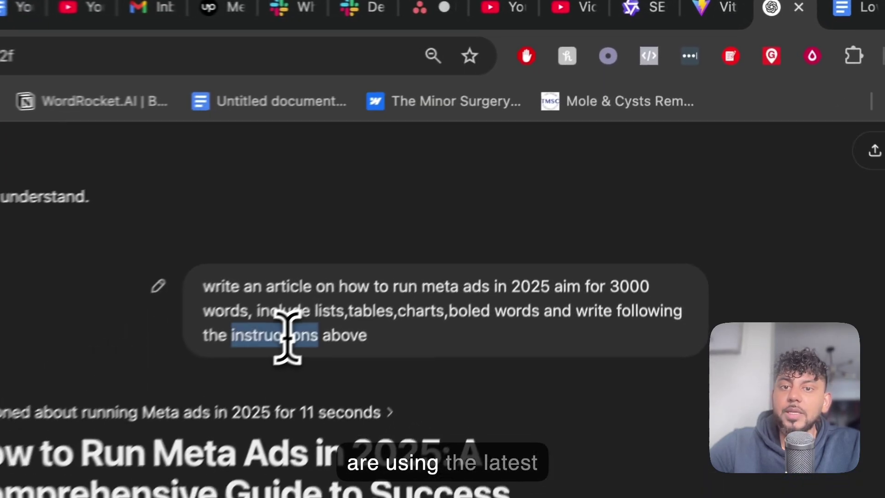
triple_click(486, 191)
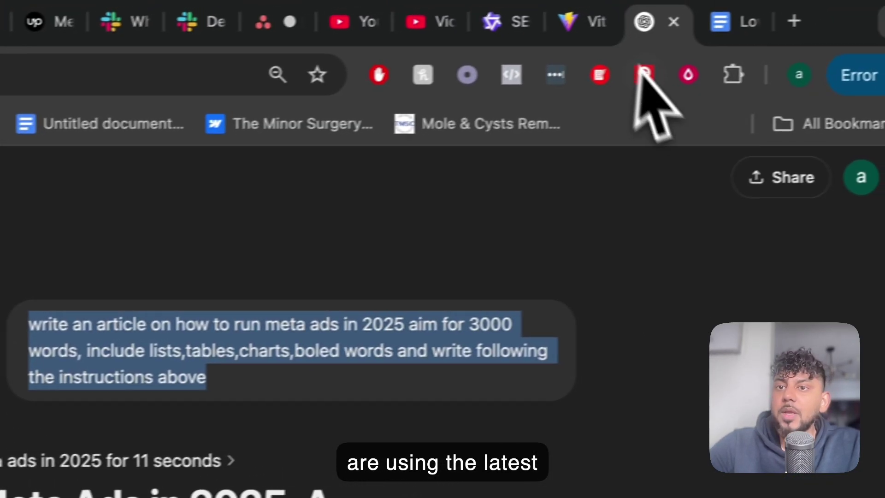
scroll(461, 406, "up", 5)
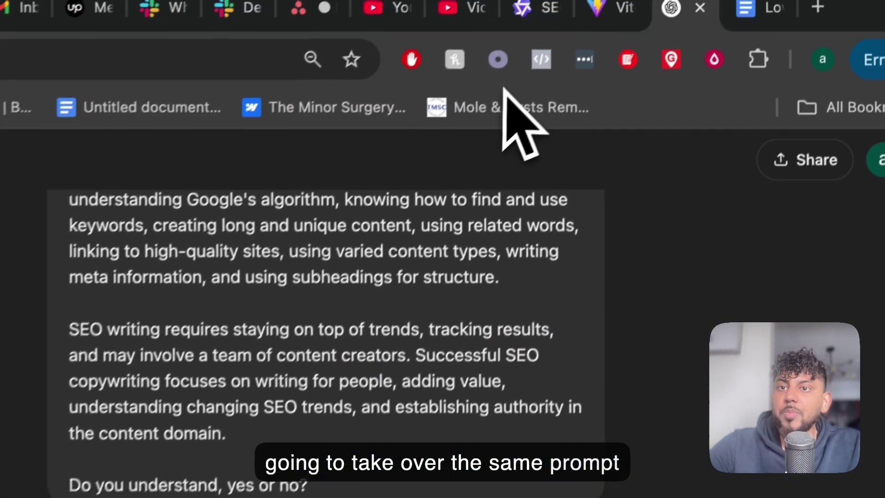
left_click(503, 41)
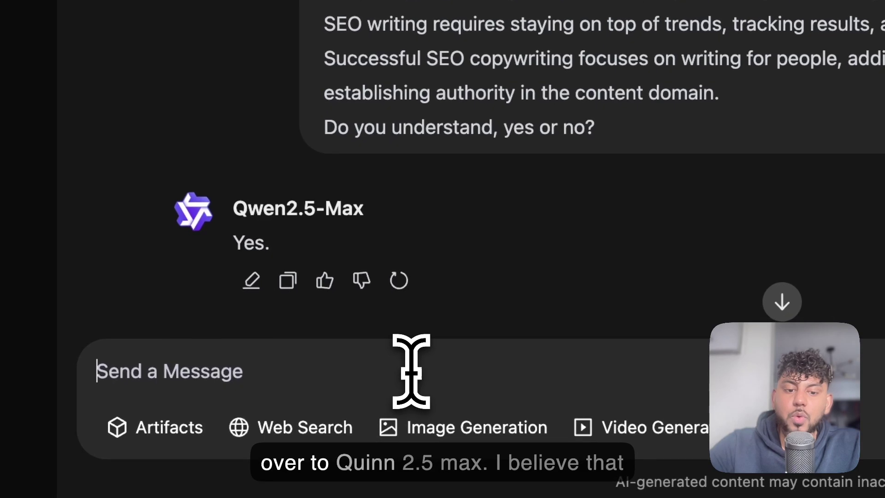
- Paste the Meta ads article request, confirm Qwen2.5-Max is the model, and send it
key("ctrl+v")
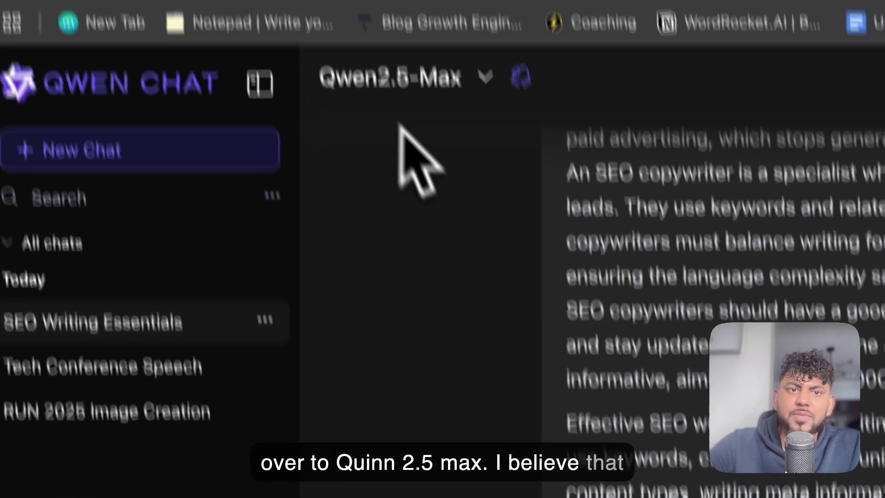
left_click(429, 83)
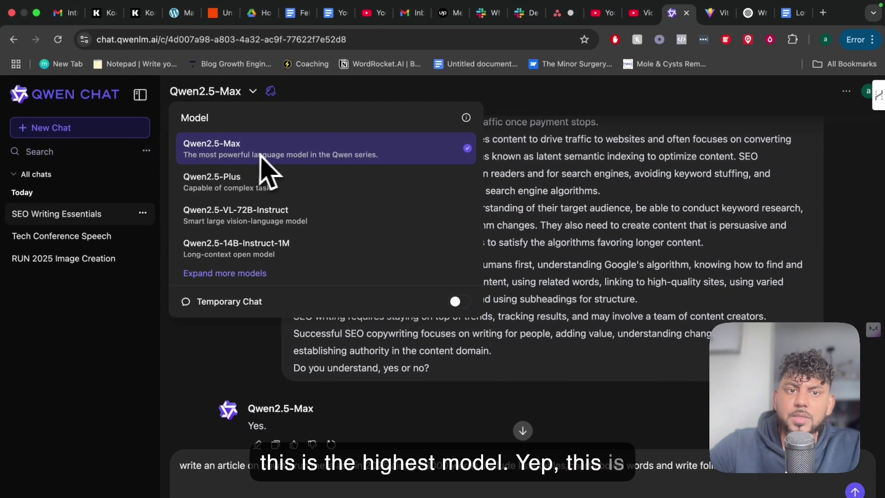
left_click(245, 360)
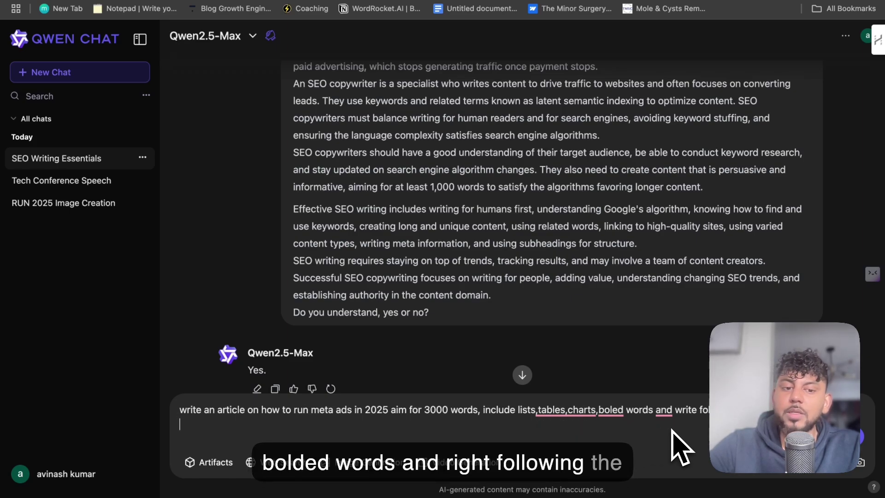
key("Return")
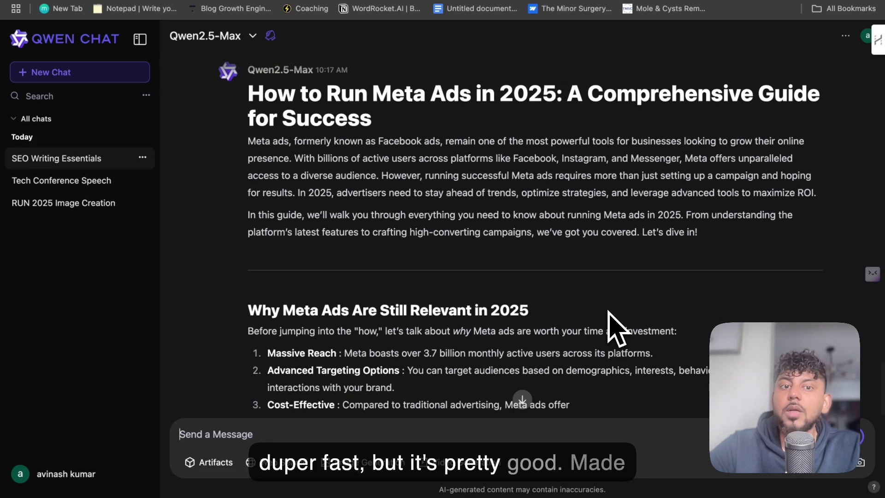
- Scroll through Qwen's Meta ads guide and select its opening paragraph
scroll(396, 192, "up", 1)
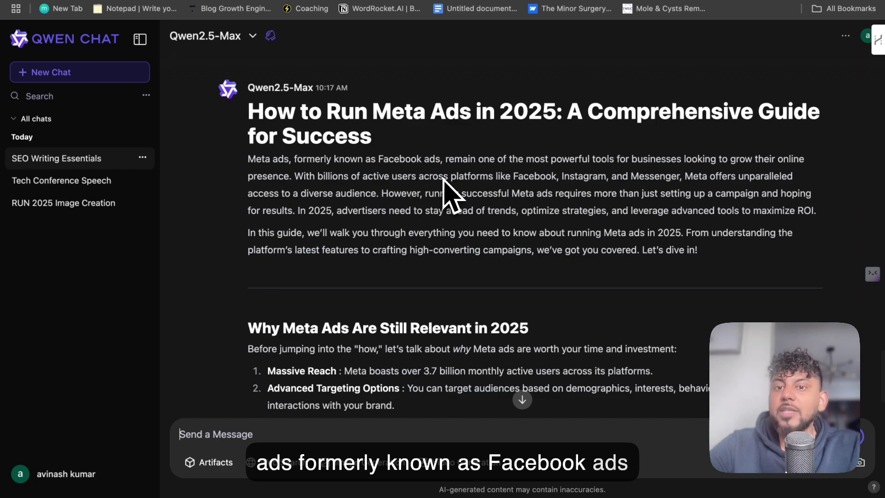
scroll(498, 198, "up", 1)
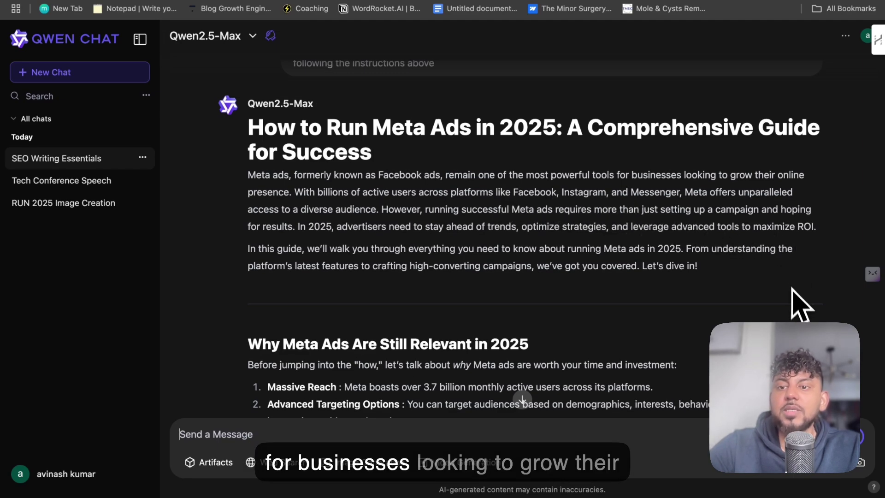
scroll(488, 222, "down", 1)
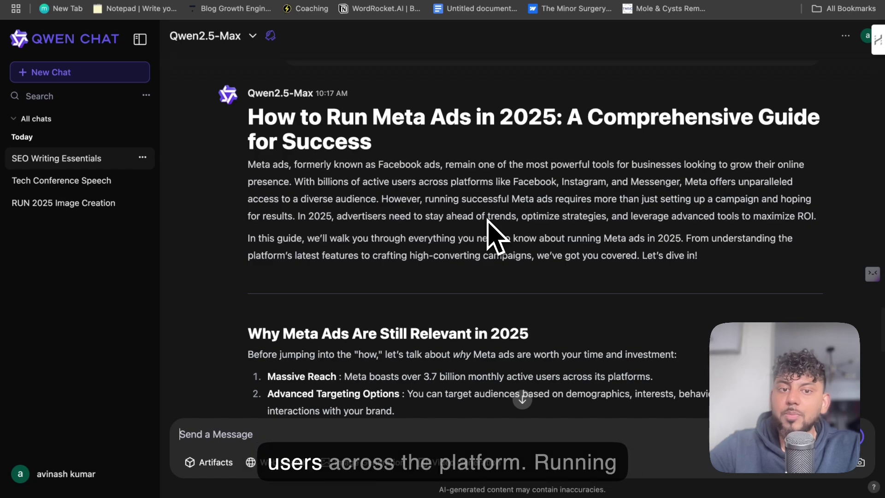
scroll(487, 221, "down", 1)
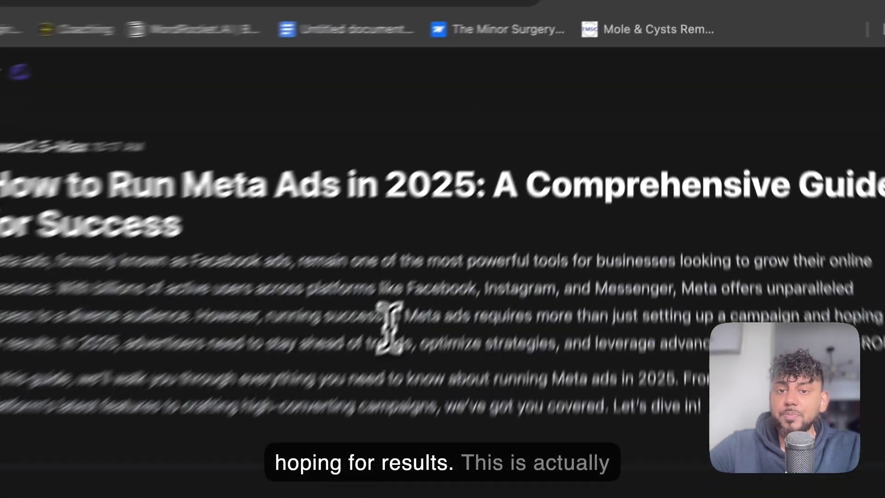
triple_click(403, 172)
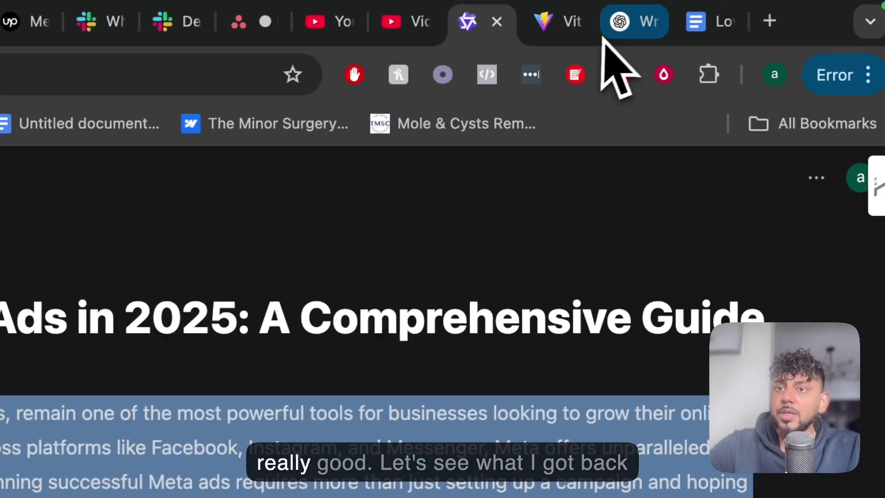
- Review ChatGPT's Meta ads article with its meta title and contents table, then return to Qwen
left_click(604, 36)
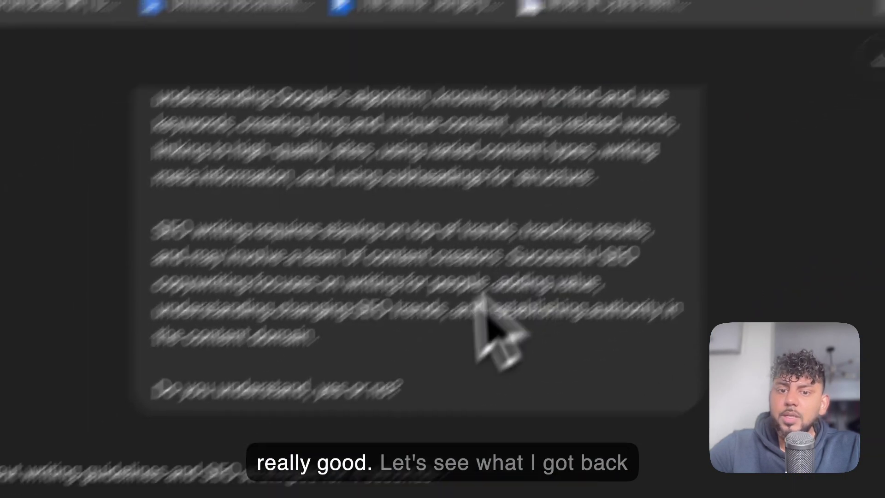
scroll(585, 287, "down", 5)
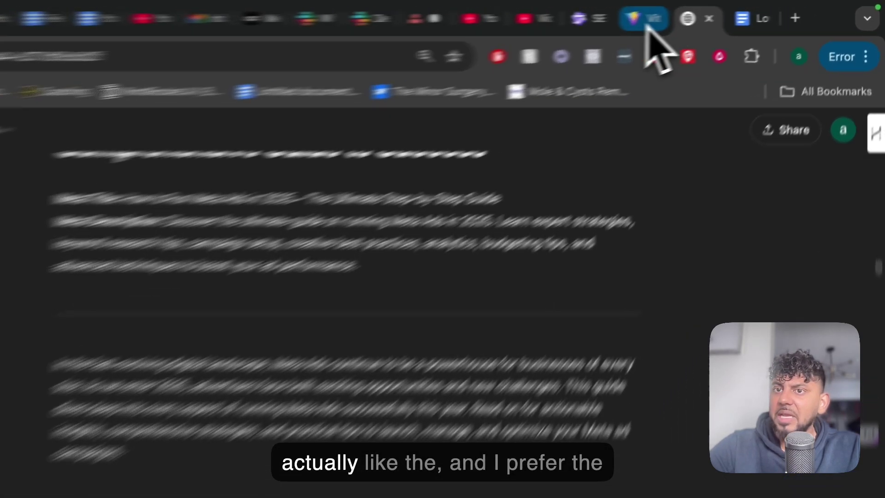
left_click(715, 14)
left_click(680, 13)
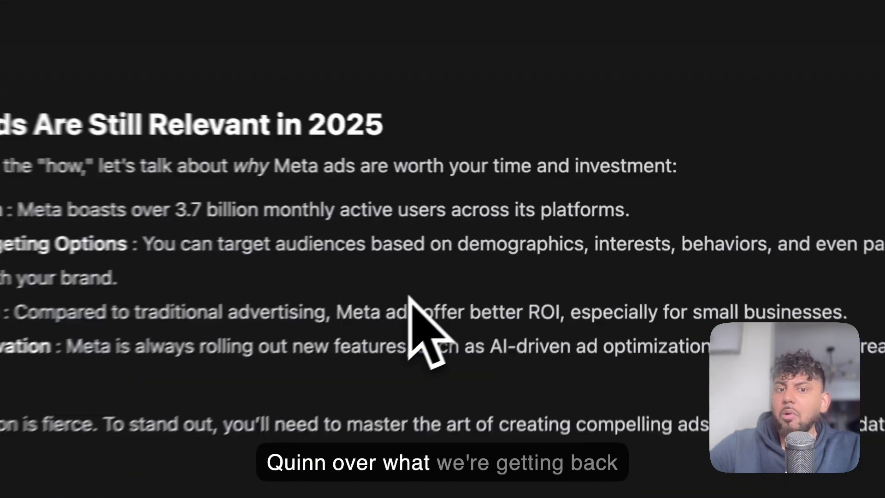
- Scroll back and forth through the Meta ads article to compare its sections
scroll(411, 300, "down", 3)
scroll(548, 254, "up", 3)
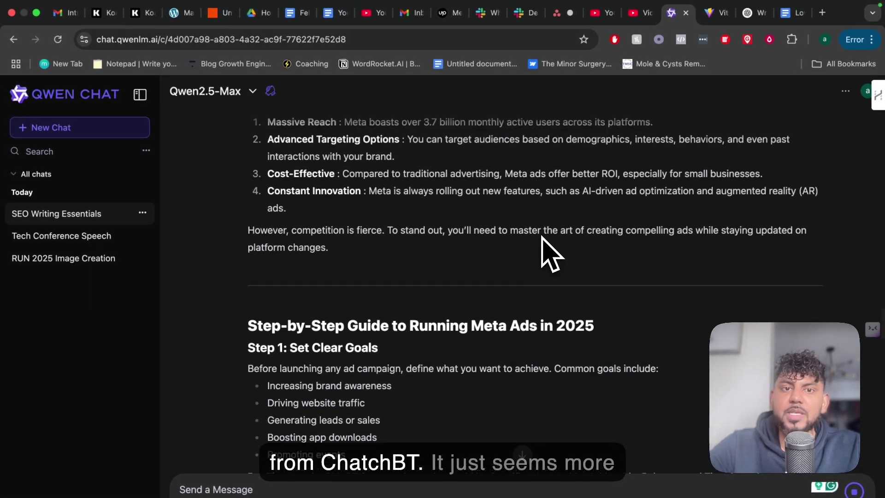
scroll(549, 254, "up", 7)
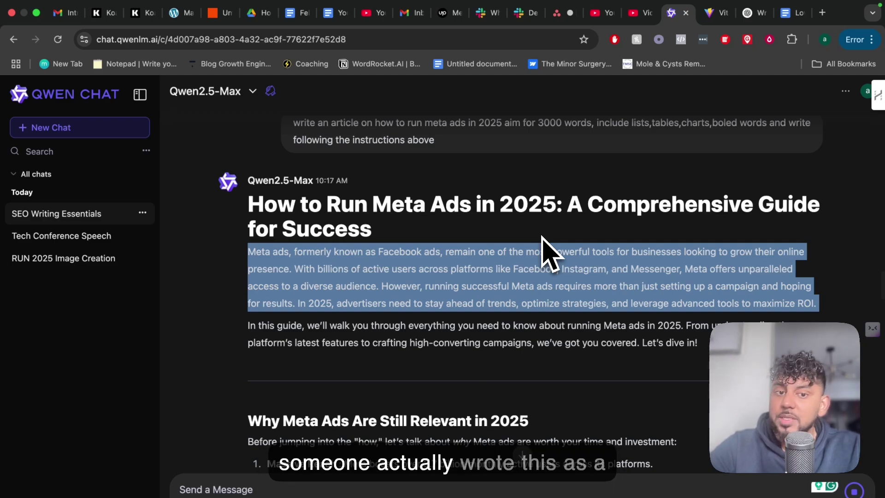
scroll(549, 253, "down", 5)
scroll(549, 254, "up", 4)
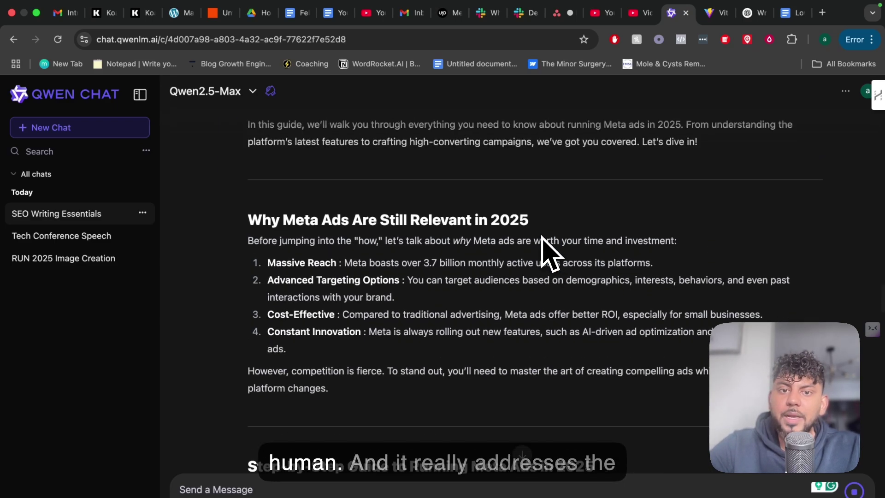
scroll(549, 253, "up", 1)
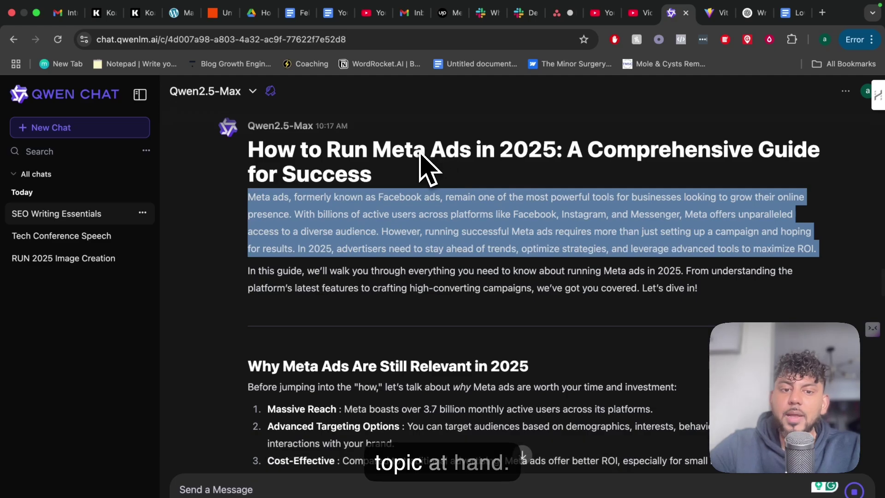
scroll(439, 175, "down", 3)
scroll(459, 295, "up", 1)
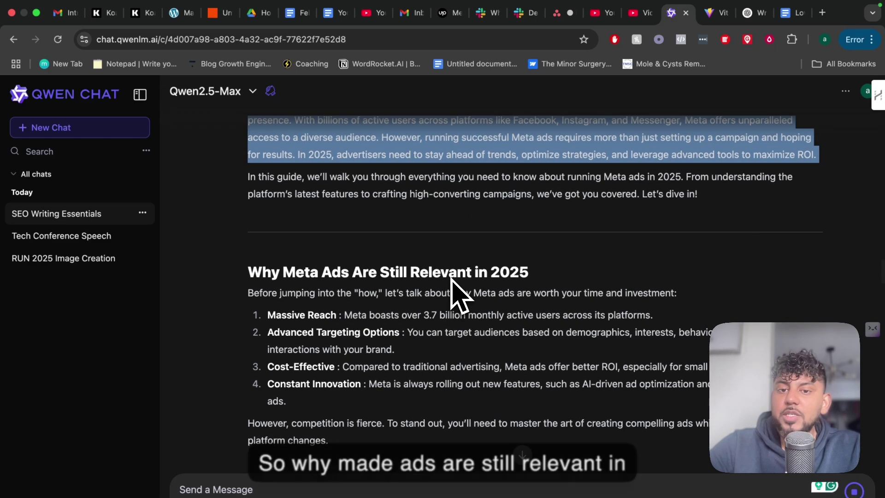
scroll(454, 295, "up", 2)
scroll(454, 295, "down", 6)
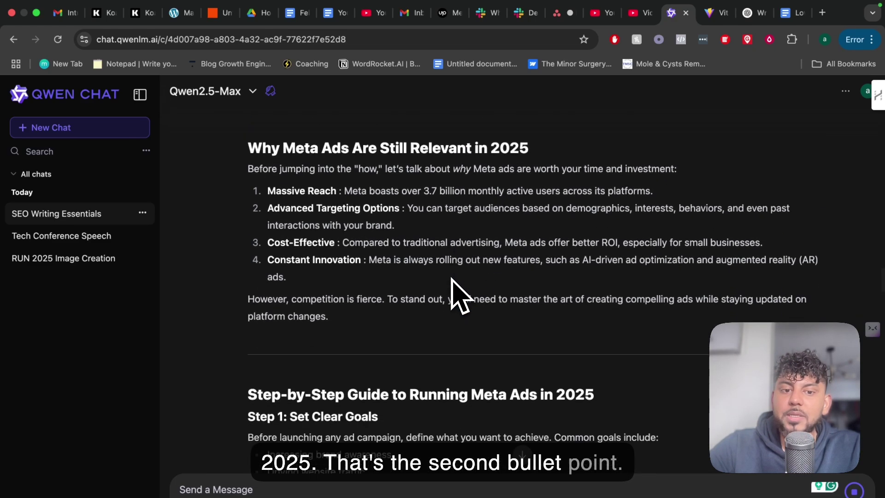
scroll(459, 336, "down", 15)
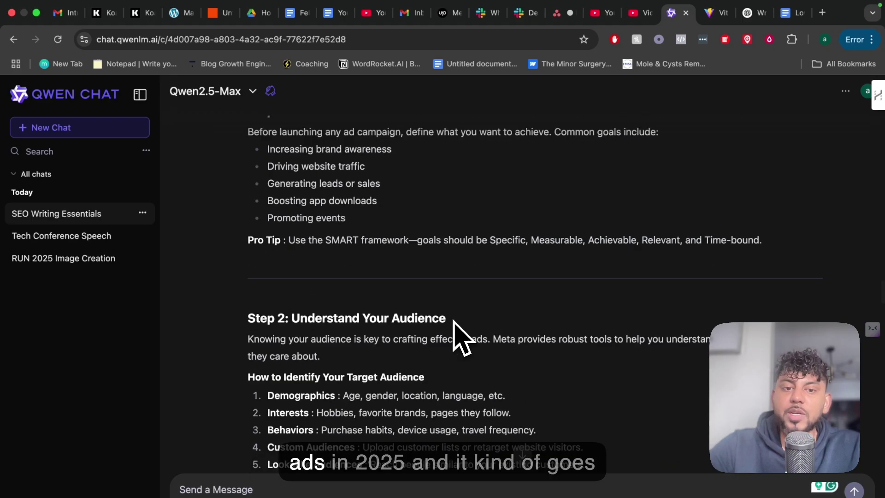
scroll(613, 240, "up", 20)
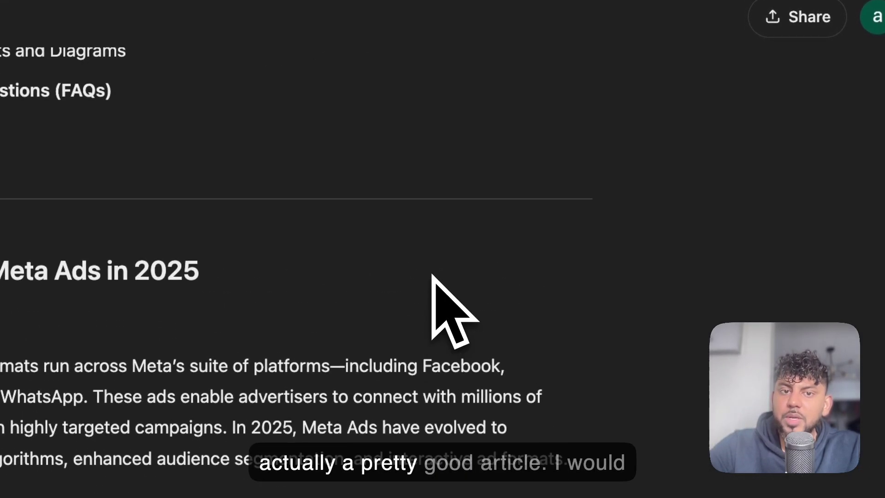
scroll(432, 275, "up", 5)
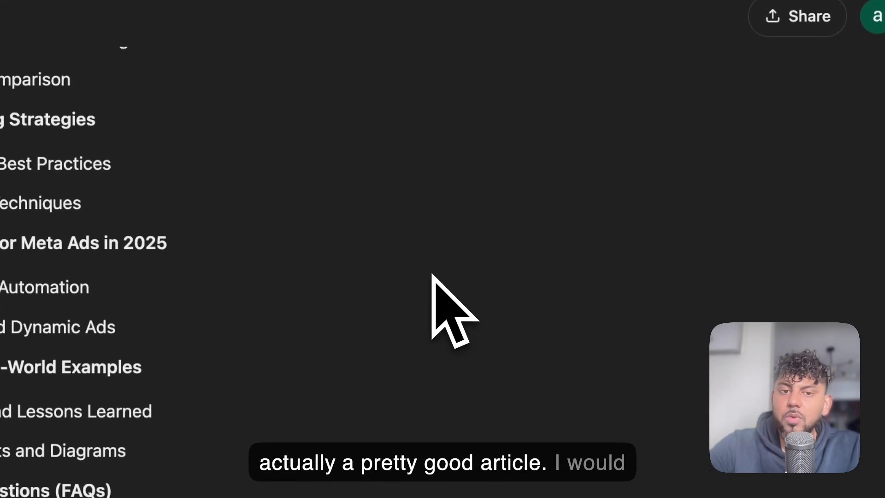
scroll(469, 267, "down", 10)
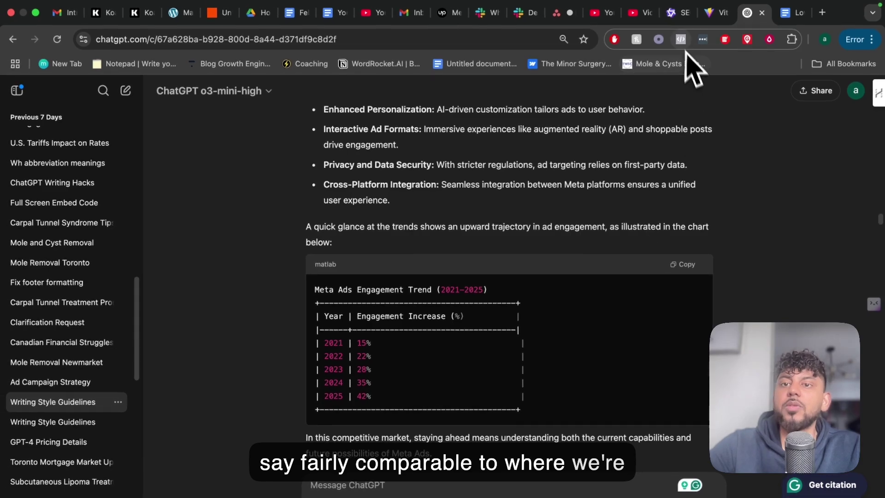
scroll(636, 185, "up", 3)
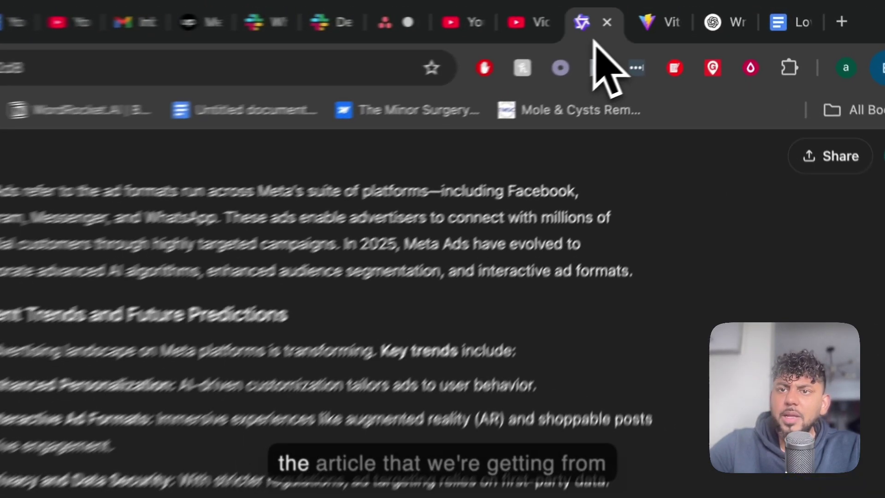
- Back in Qwen Chat, select the whole Meta ads guide from its Conclusion up to the title
left_click(674, 14)
scroll(327, 396, "down", 5)
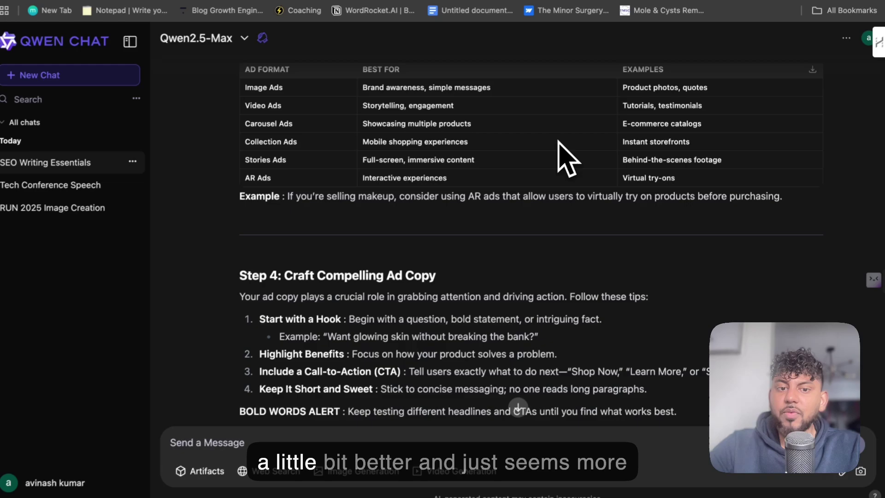
scroll(565, 153, "down", 12)
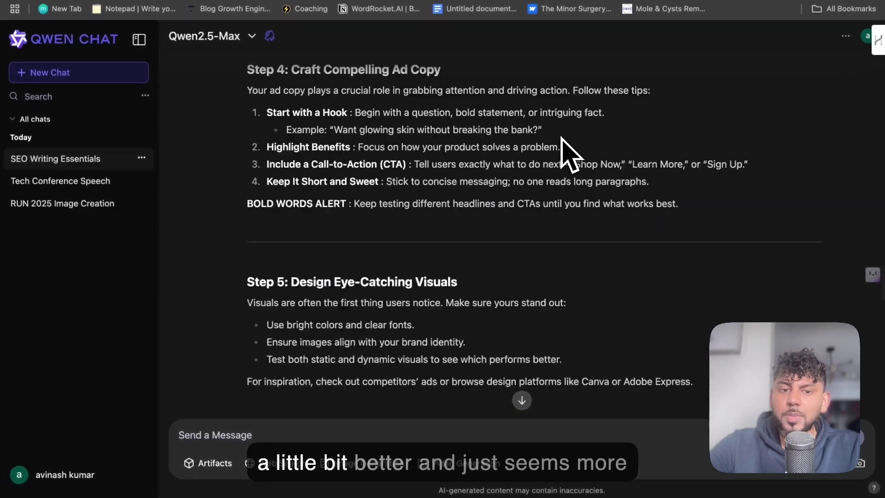
scroll(569, 153, "down", 4)
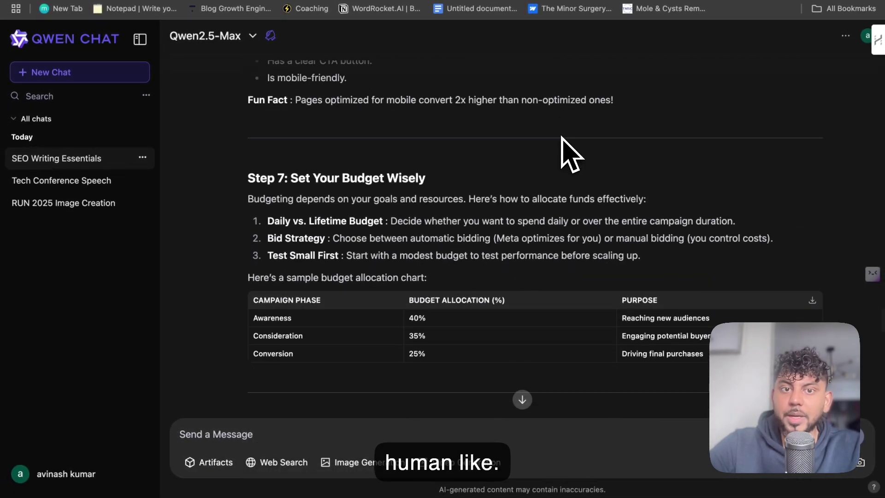
scroll(571, 155, "down", 10)
scroll(345, 277, "up", 20)
left_click_drag(391, 364, 244, 172)
scroll(344, 269, "up", 20)
scroll(345, 268, "up", 5)
scroll(277, 288, "up", 2)
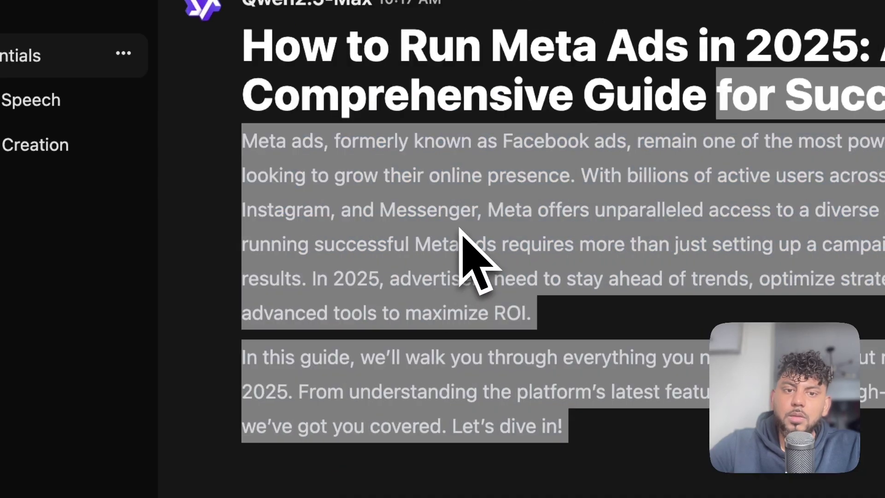
- Check the selected article's length with Word Counter Plus and copy the entire Qwen reply
right_click(462, 226)
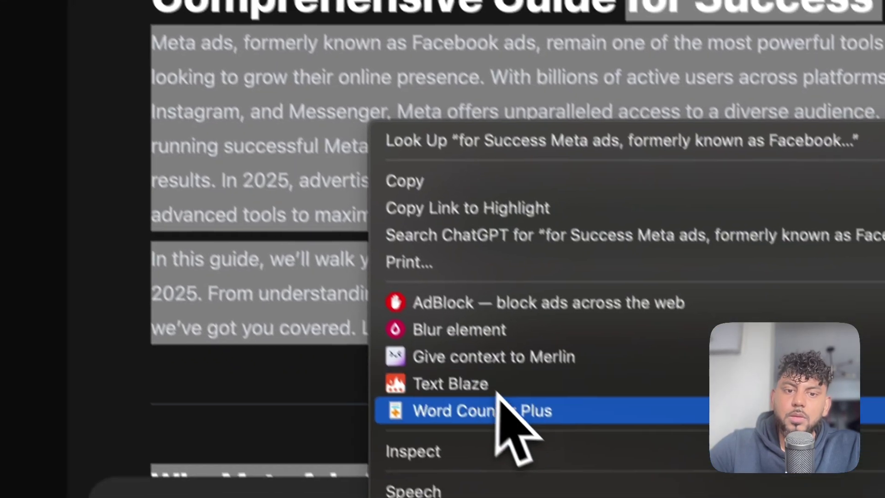
left_click(590, 497)
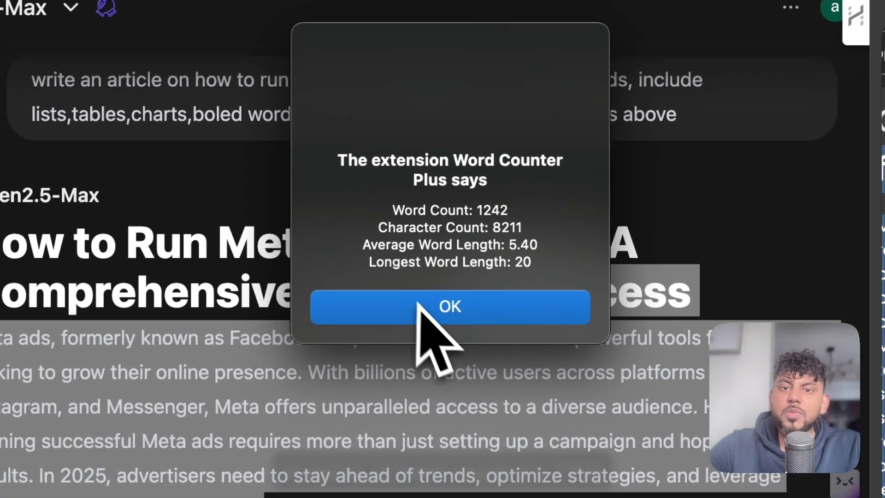
left_click(418, 304)
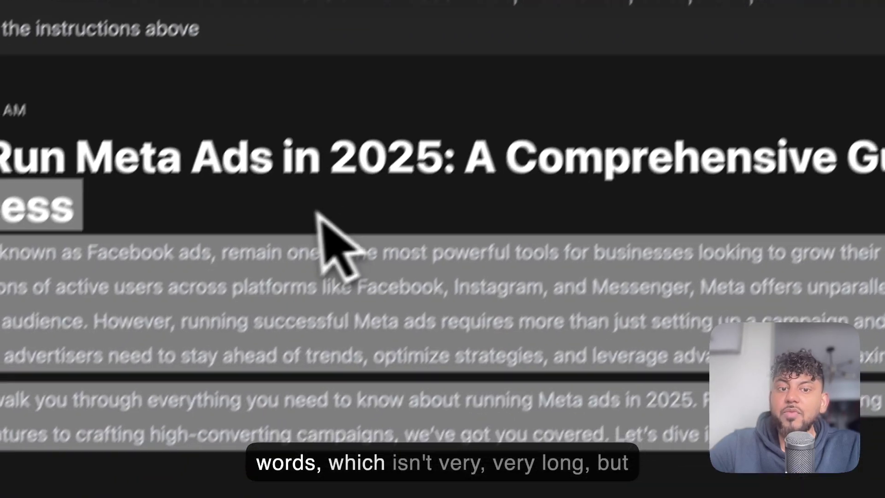
scroll(336, 248, "down", 20)
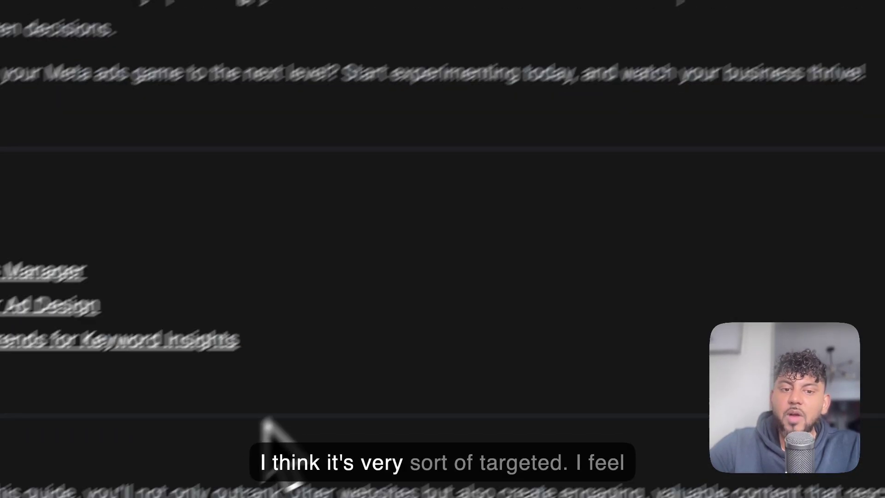
left_click(180, 417)
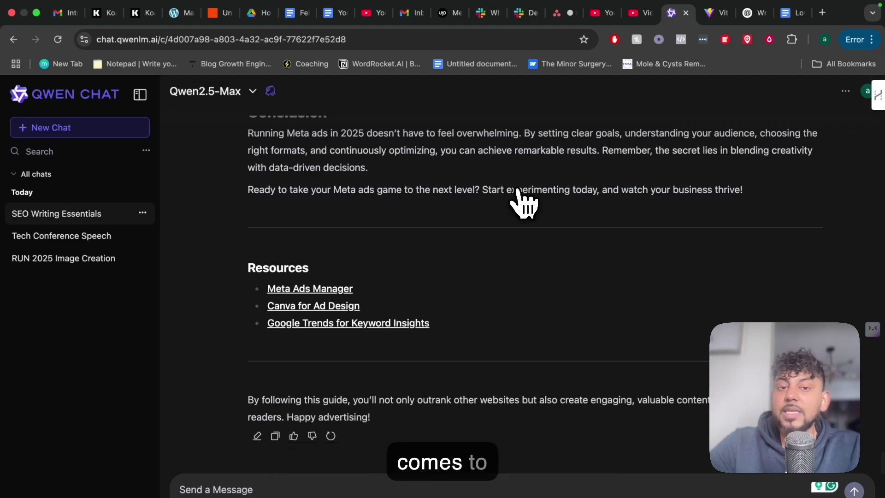
scroll(525, 203, "up", 3)
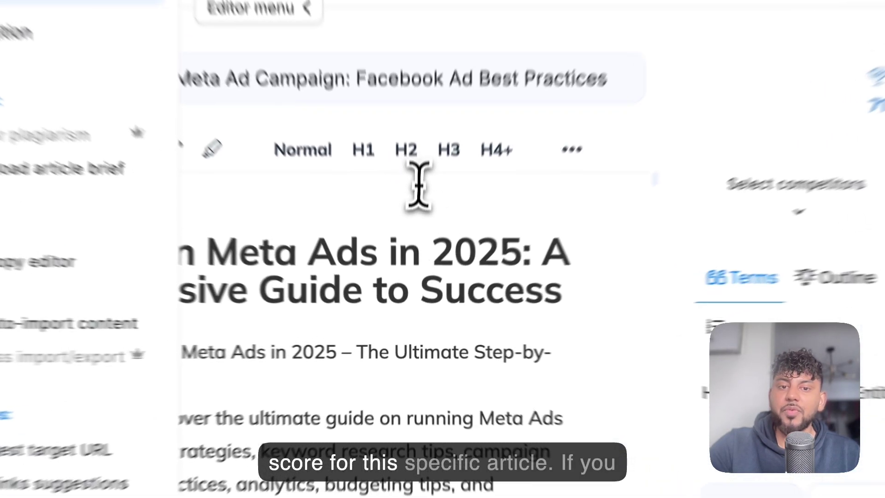
- Paste Qwen's Meta ads guide into the NeuronWriter editor, lifting the score to 54 at 1233 words
left_click(423, 270)
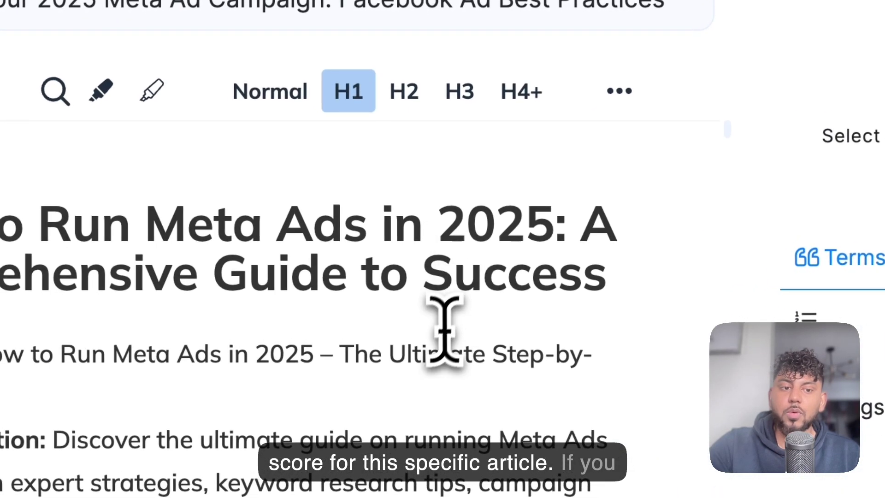
scroll(444, 332, "down", 15)
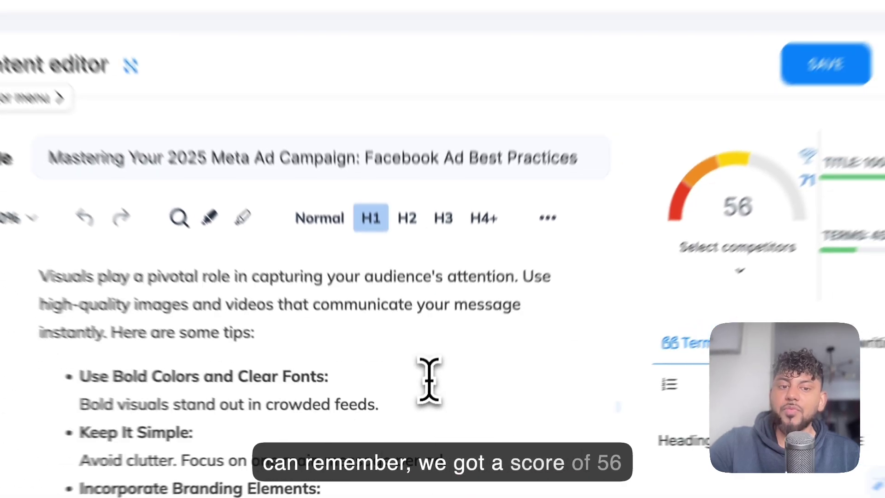
scroll(429, 380, "down", 15)
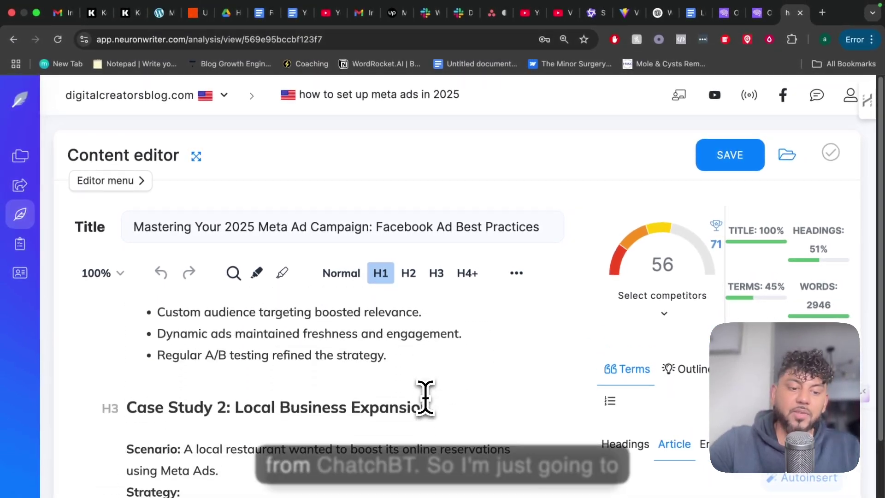
key("cmd+a")
key("BackSpace")
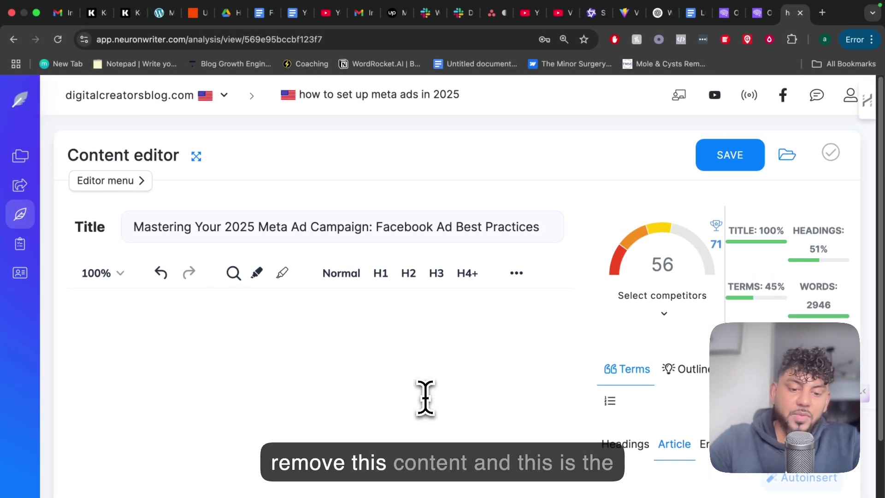
key("cmd+z")
scroll(367, 361, "up", 10)
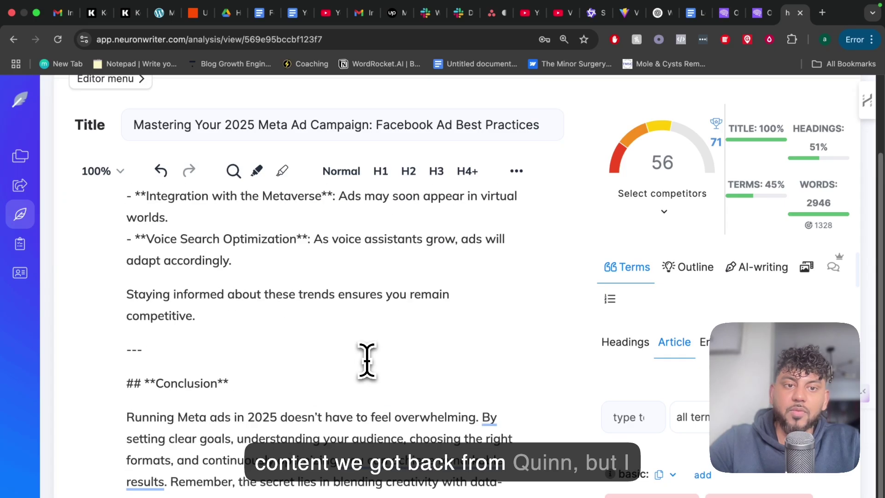
scroll(368, 360, "up", 3)
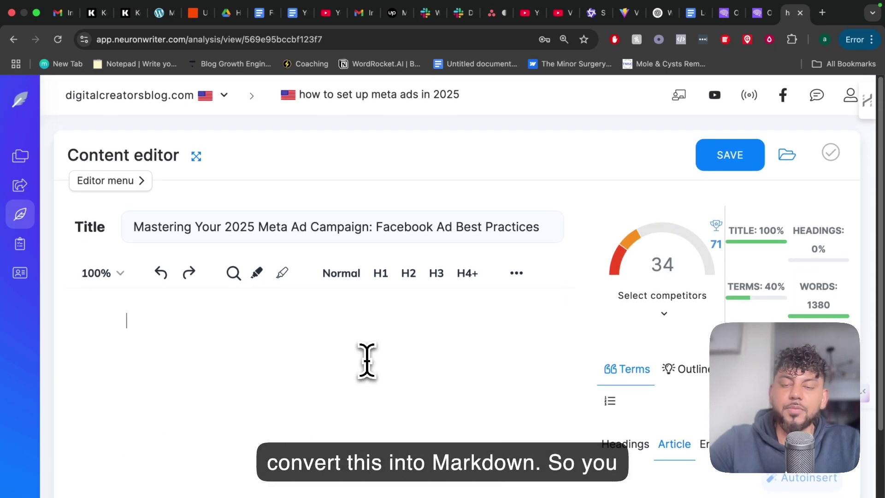
key("super+v")
scroll(352, 296, "up", 20)
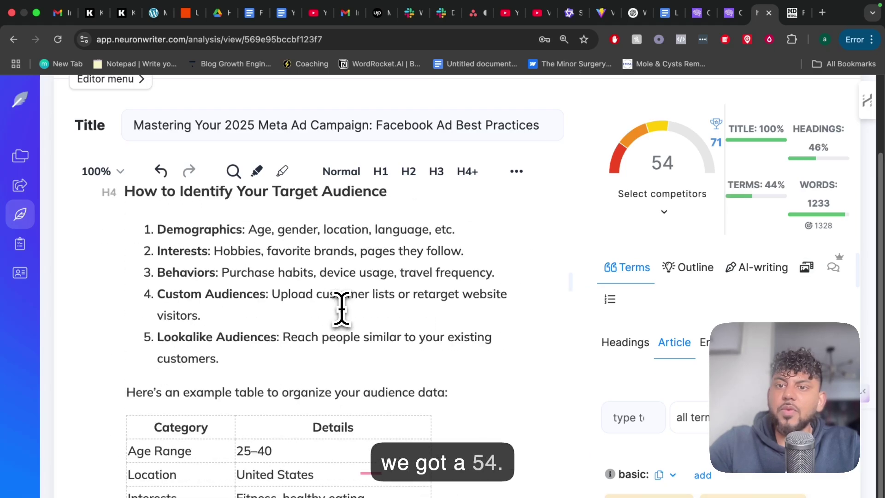
scroll(342, 308, "up", 3)
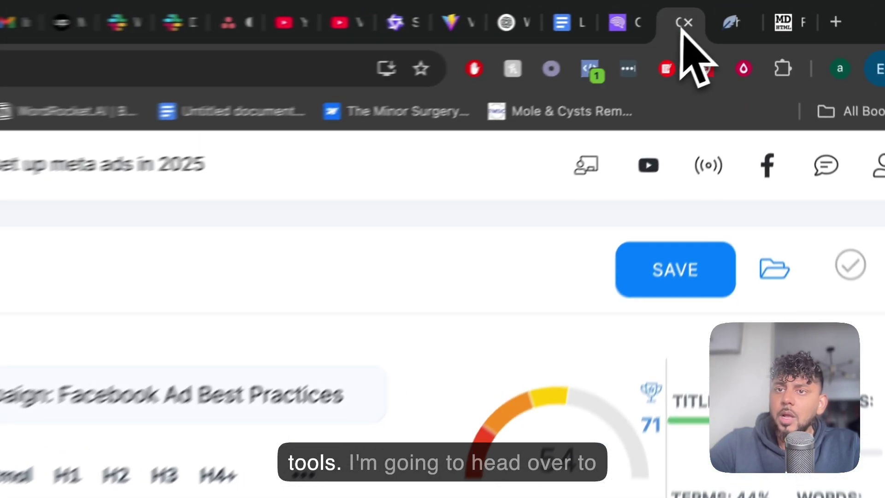
- Paste the Meta ads article into a new Originality.ai Detect AI Content scan and run it
left_click(733, 13)
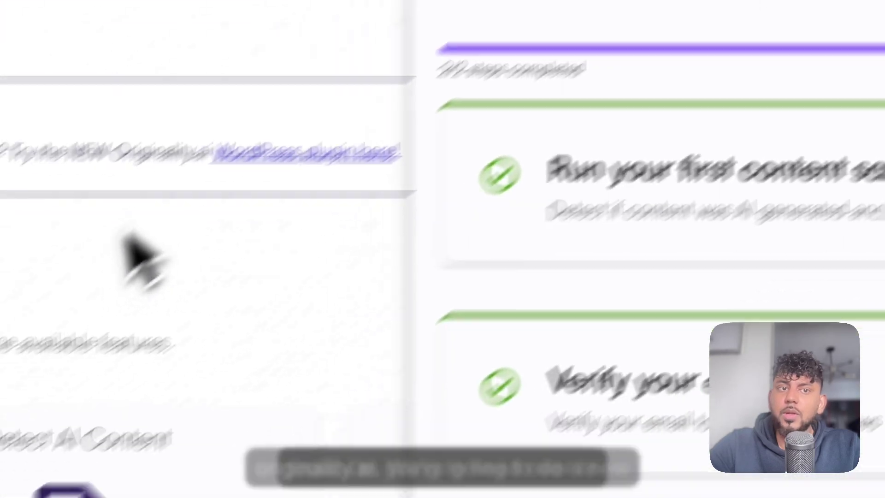
left_click(272, 406)
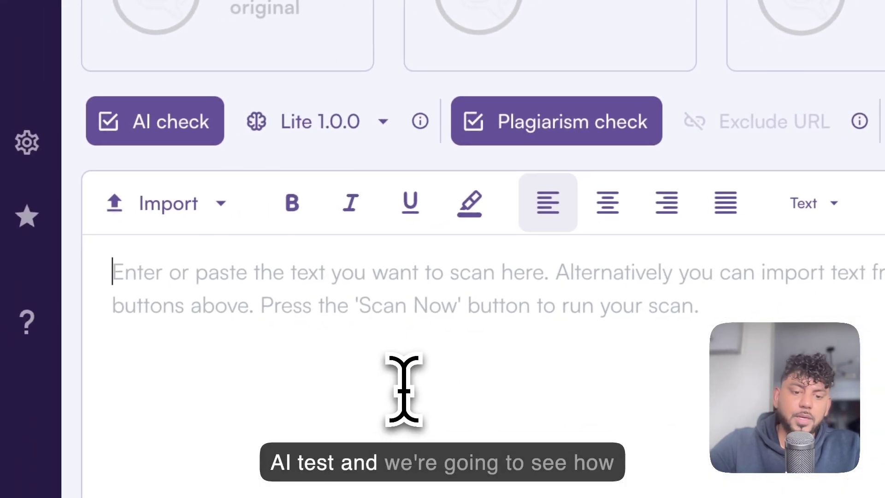
left_click(252, 434)
key("ctrl+v")
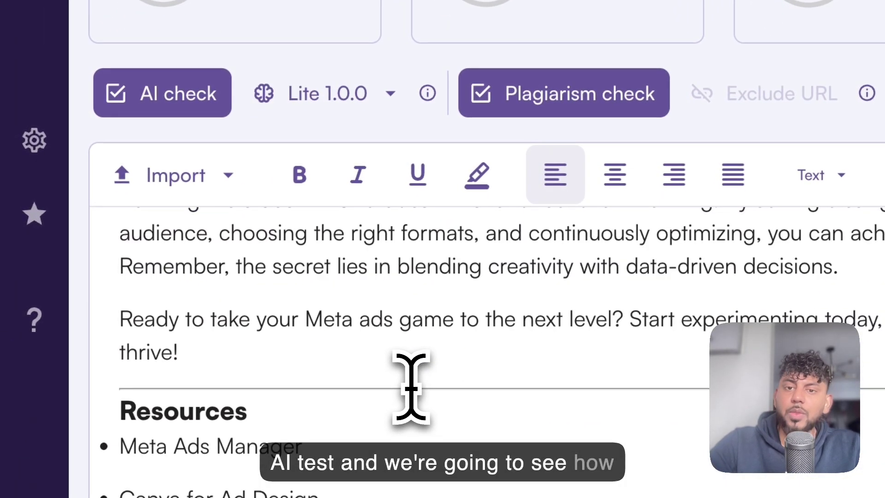
scroll(577, 267, "up", 20)
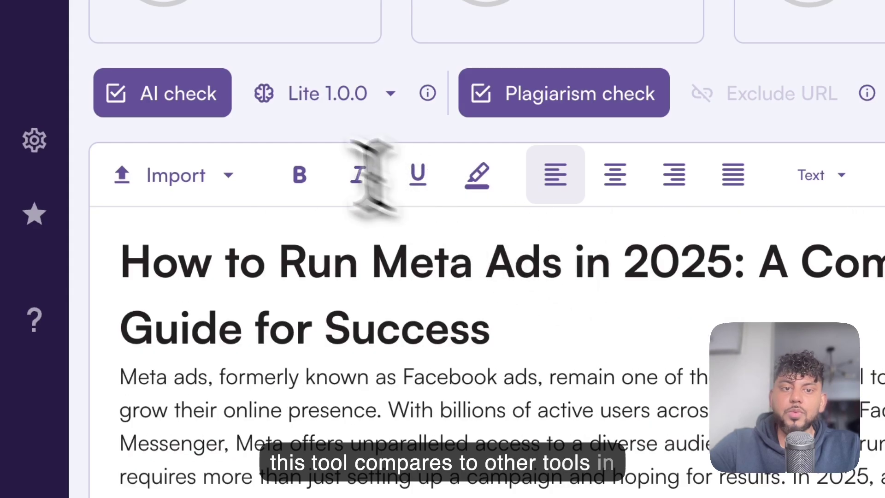
scroll(374, 177, "up", 2)
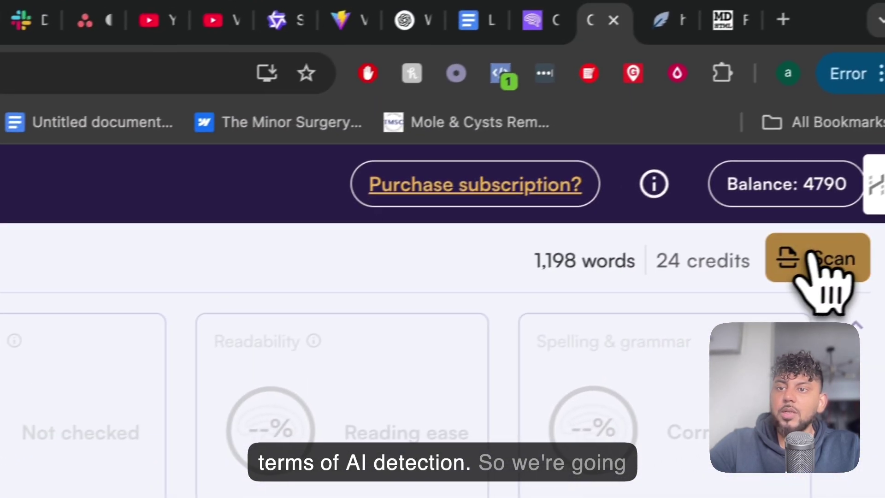
left_click(814, 257)
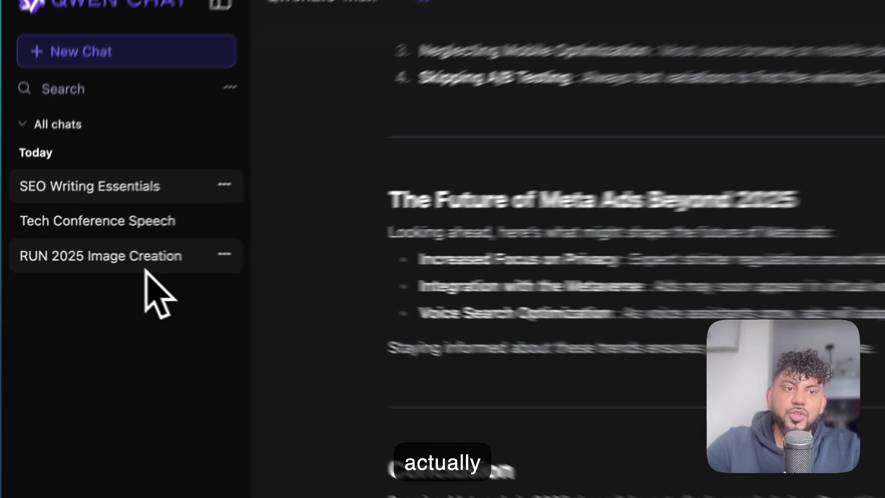
- In the RUN 2025 Image Creation chat, request a 2025 blog post cover with a Facebook-logo background
left_click(182, 266)
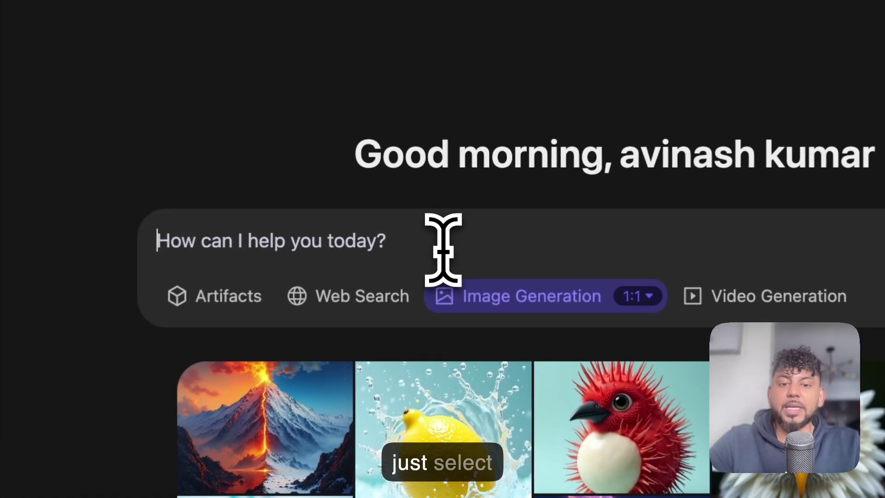
type("create a blog post cover for a image that has th")
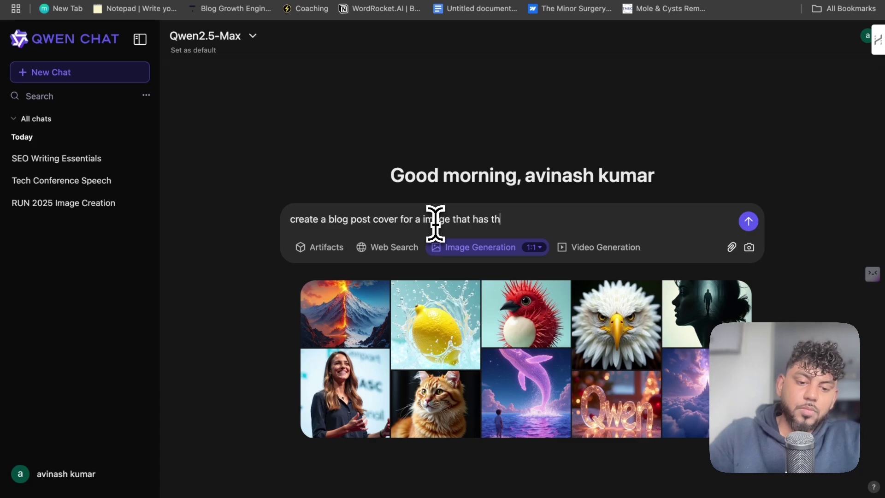
type("s 2025 a")
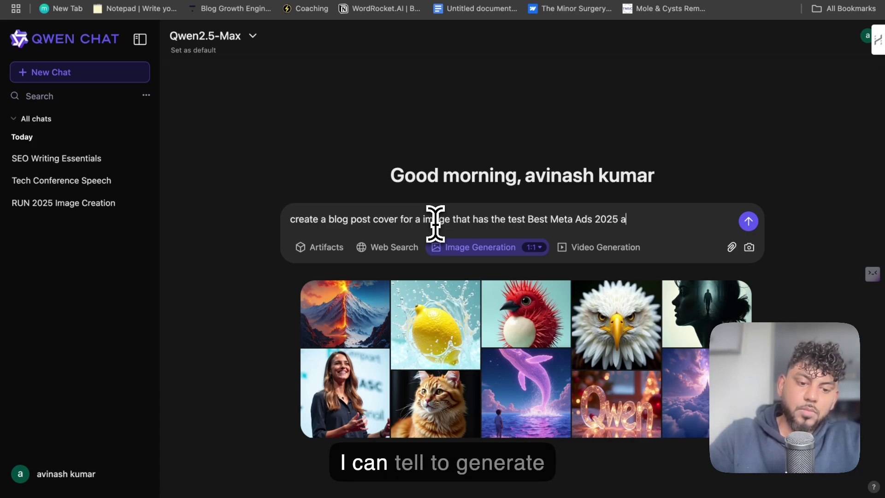
type("nd the background is a logo of m")
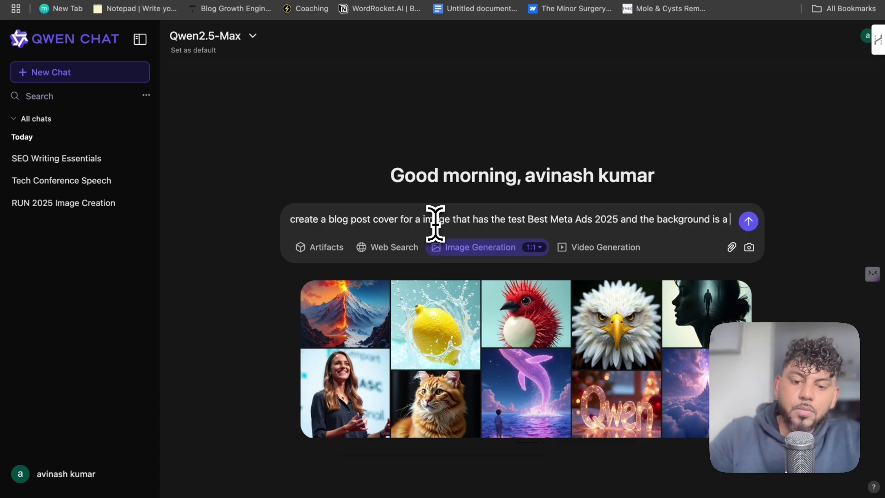
type("acebook")
key("Return")
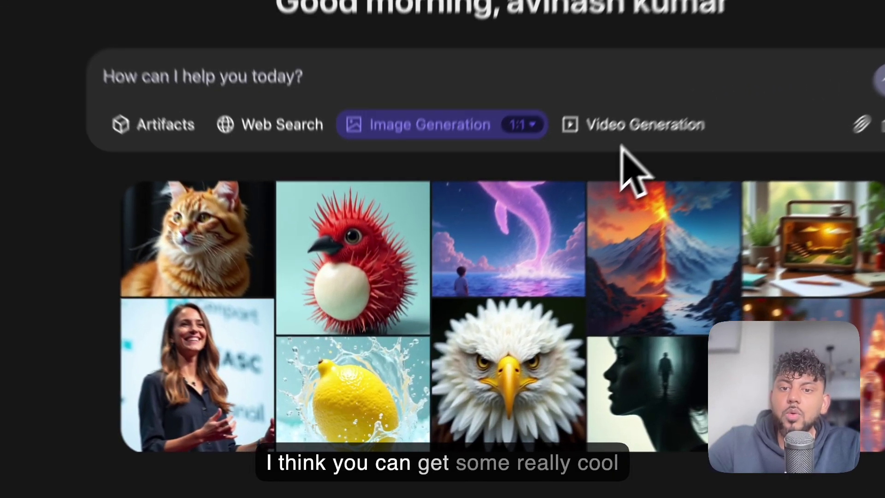
- Try Video Generation and Web Search modes, confirming the model list still keeps Qwen2.5-Max
left_click(518, 248)
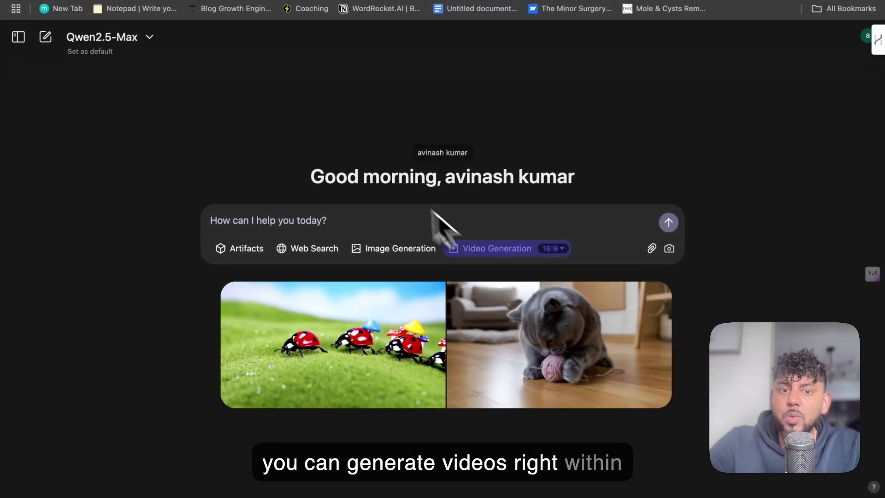
left_click(309, 248)
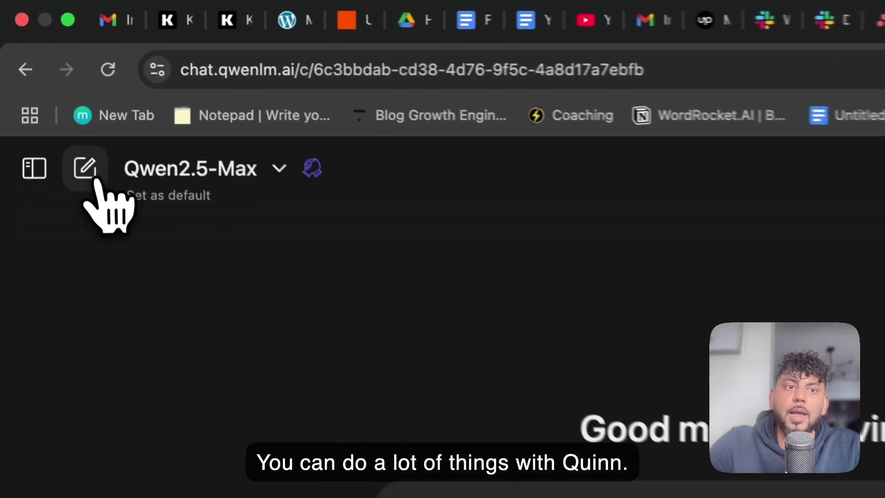
left_click(122, 95)
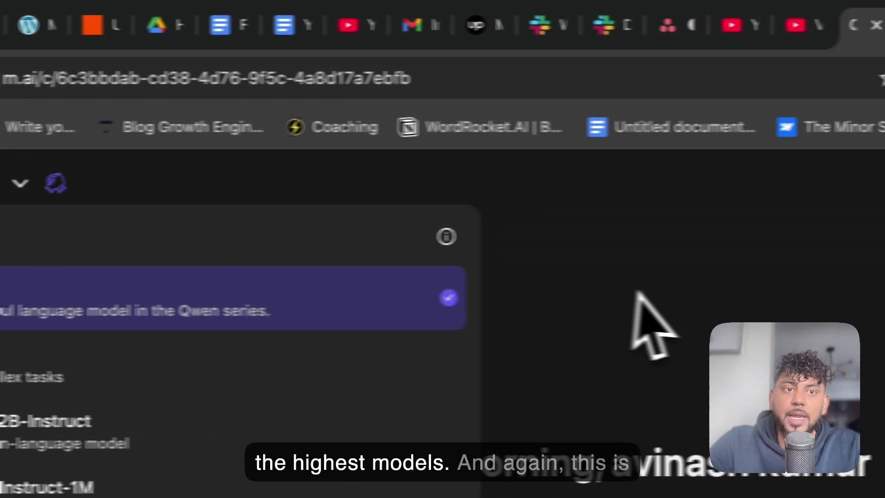
left_click(454, 191)
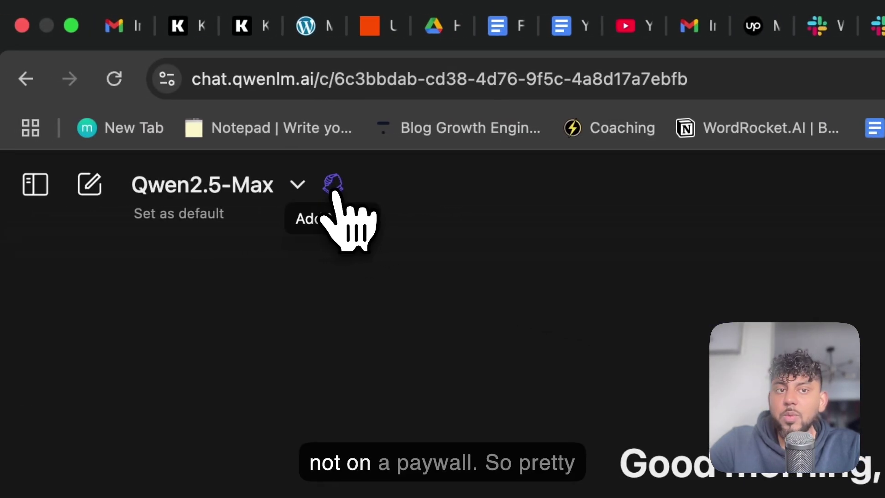
left_click(122, 186)
left_click(34, 189)
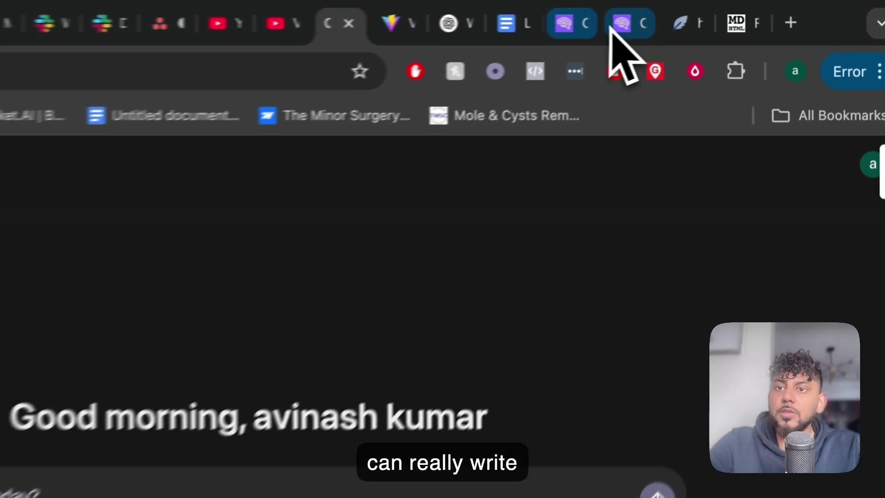
- Switch the Originality.ai results from AI Detection to the Plagiarism view and scroll the highlighted article
left_click(728, 13)
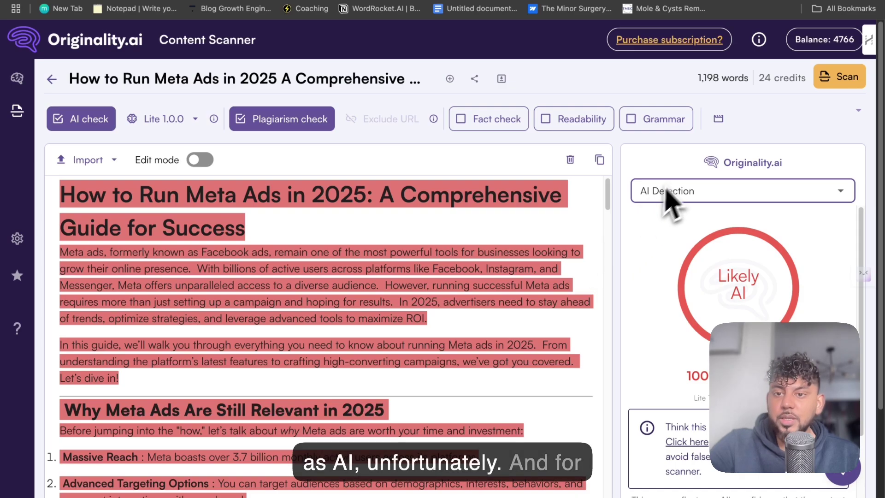
left_click(673, 192)
left_click(682, 266)
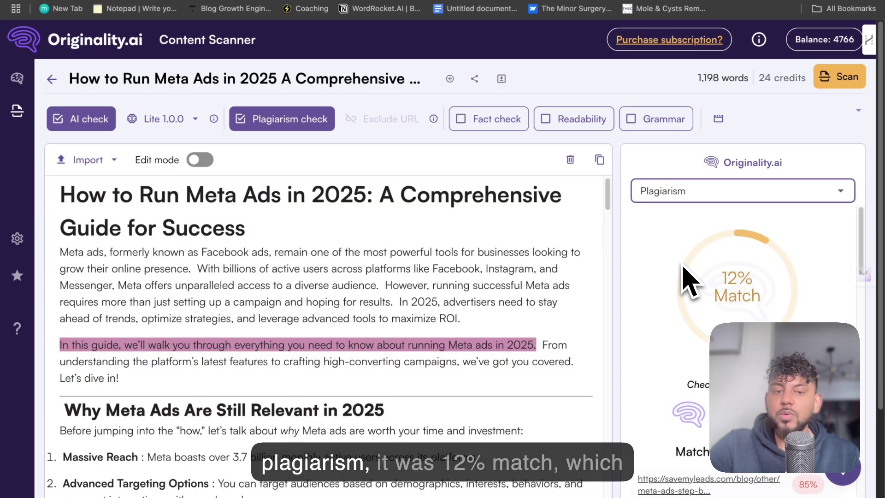
scroll(438, 330, "down", 20)
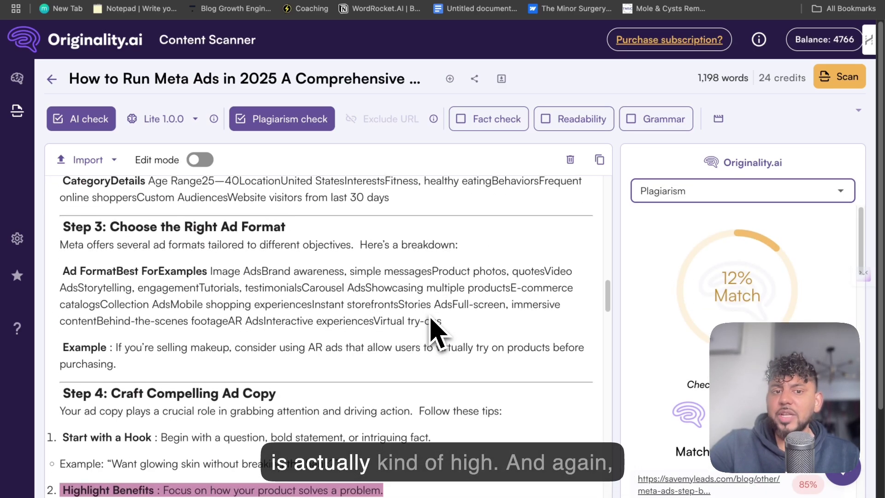
scroll(434, 330, "up", 10)
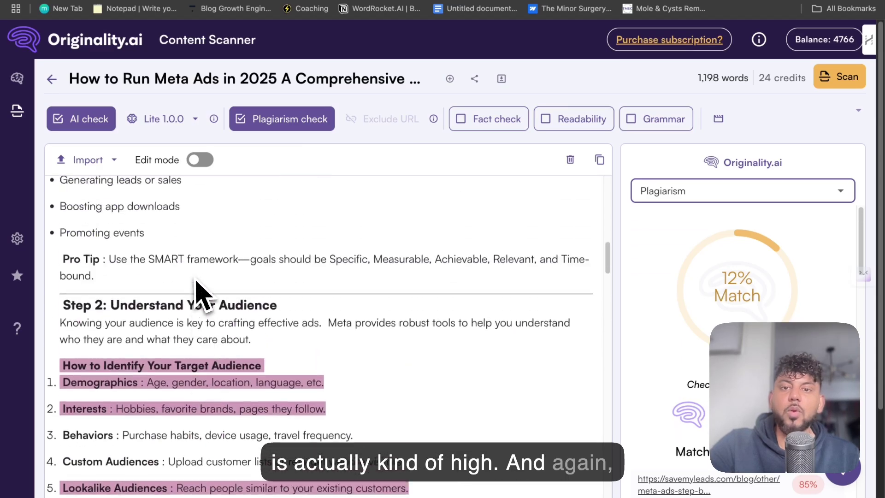